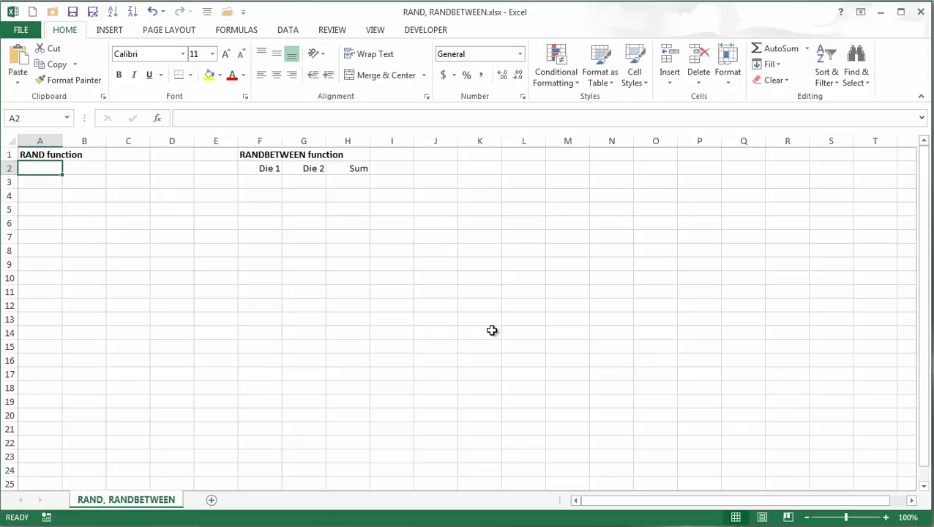
Enter =RAND() in cell A2 and copy the formula across the range A2:D14
type("=rand()")
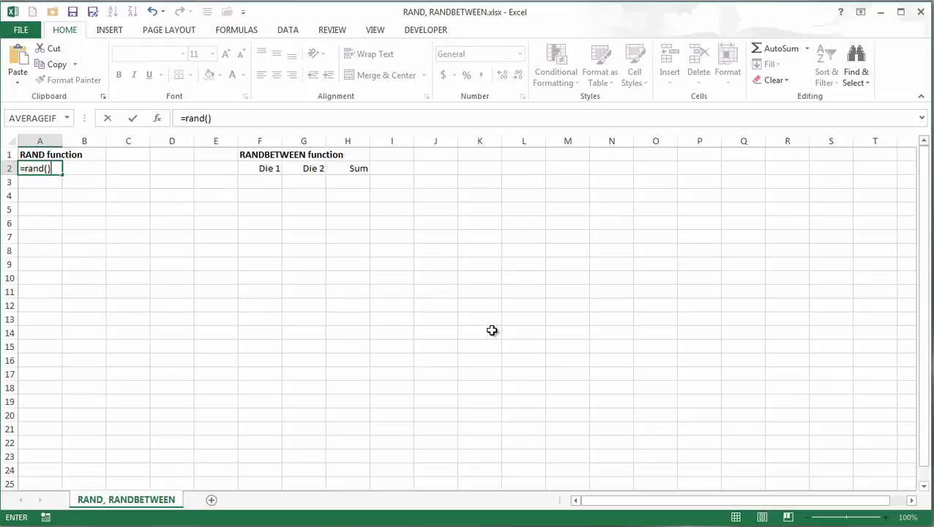
key("Return")
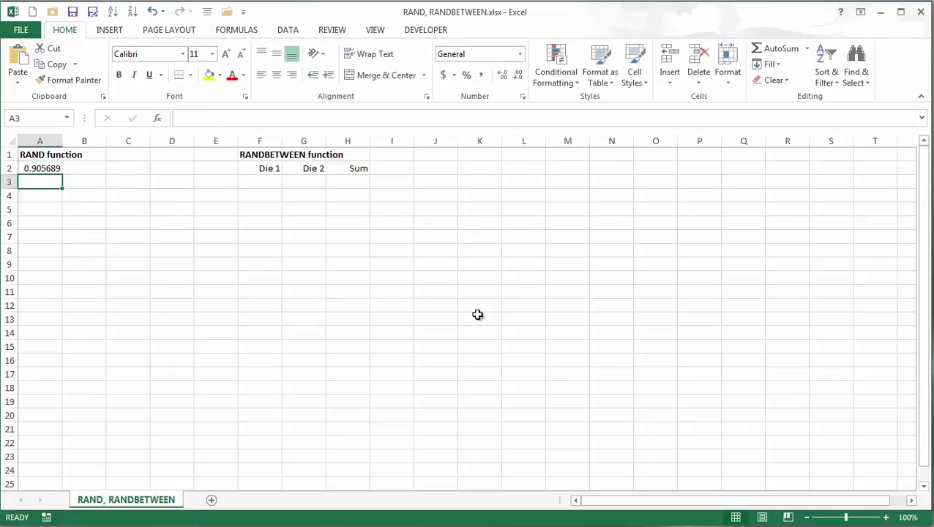
left_click(51, 169)
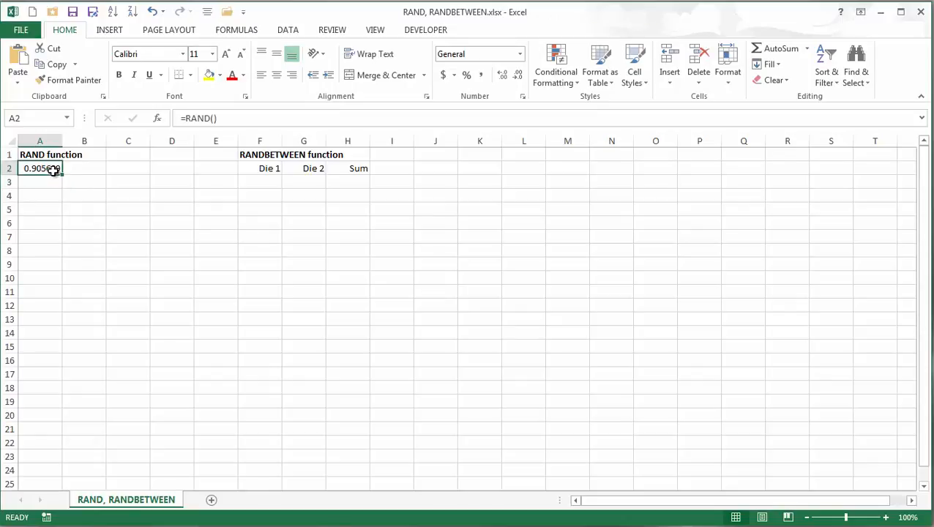
key("ctrl+c")
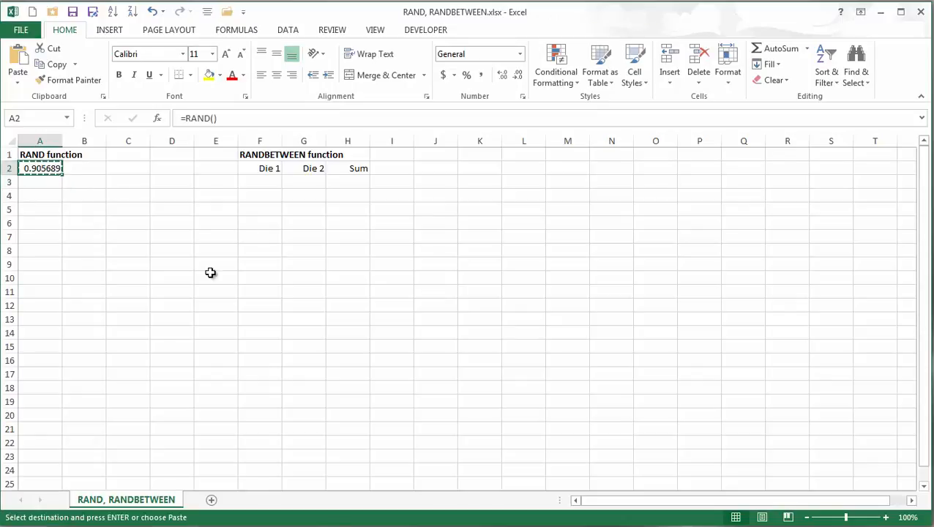
left_click(172, 330, "shift")
left_click_drag(172, 333, 172, 333)
key("ctrl+v")
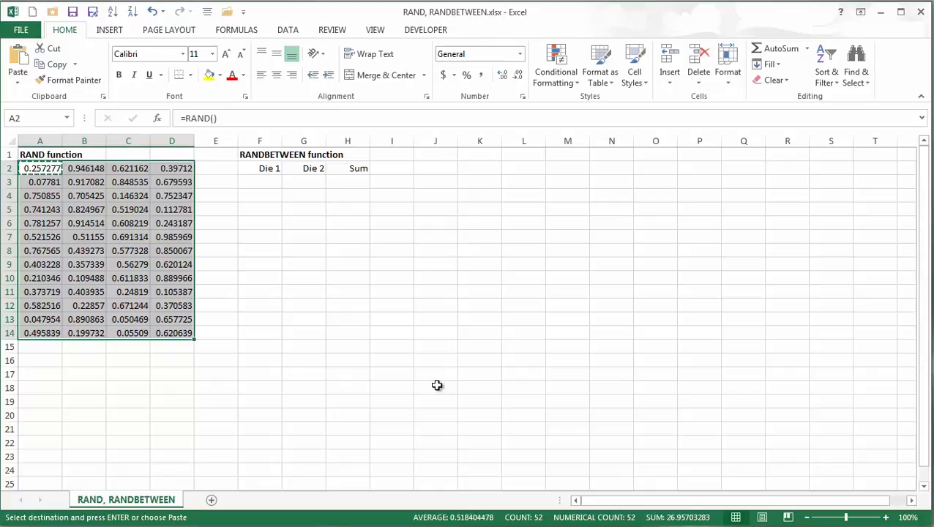
Recalculate the worksheet four times to regenerate the random numbers in A2:D14
left_click(228, 396)
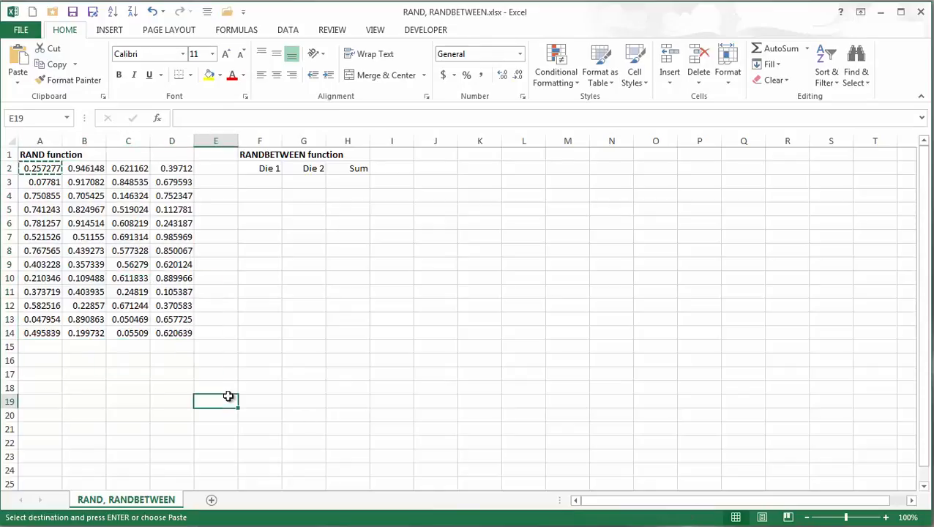
key("F9")
key("F9")
key("F9")
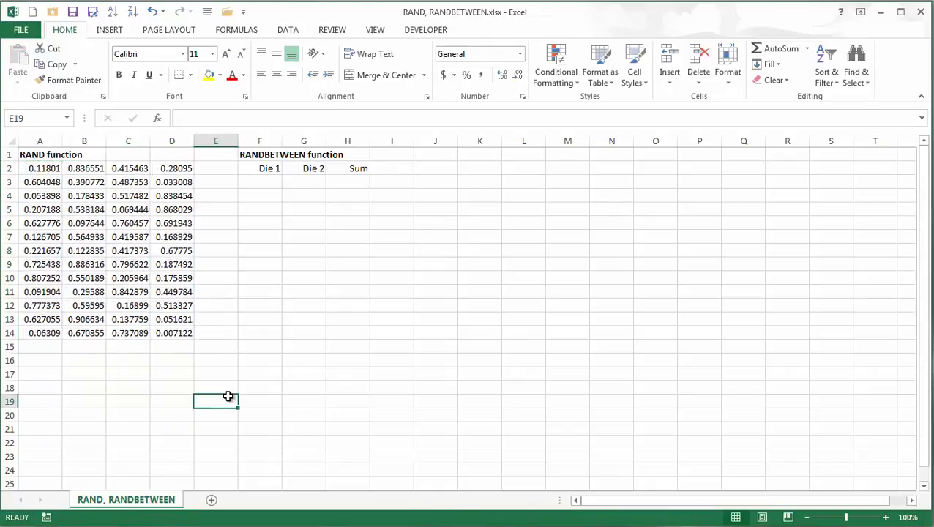
key("F9")
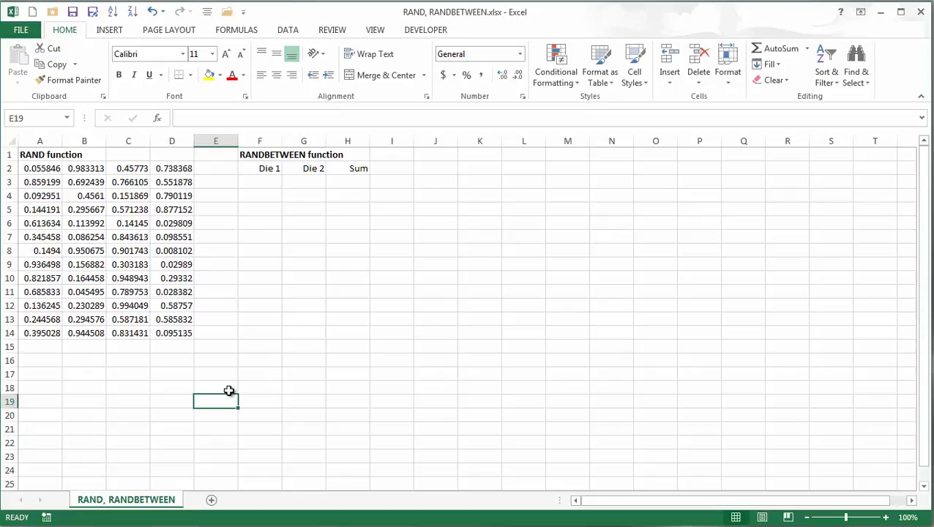
Replace the RAND formulas in A2:D14 with their static values, keeping the number formatting, and clear the copy selection
left_click_drag(37, 174, 165, 333)
key("ctrl+c")
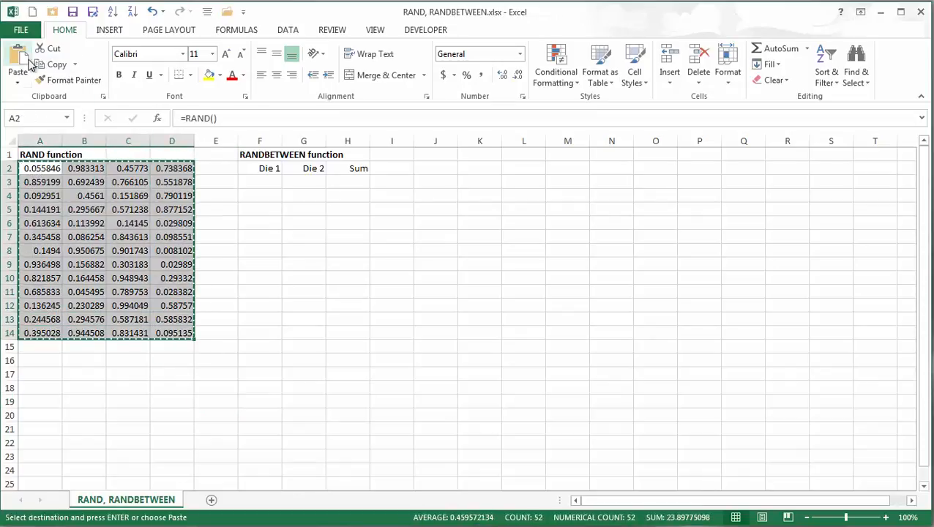
left_click(19, 86)
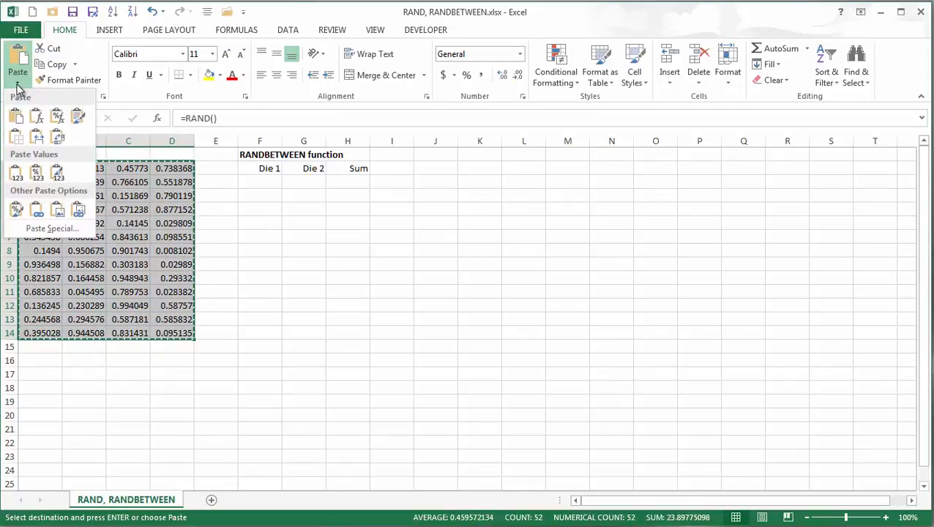
left_click(37, 173)
left_click(97, 224)
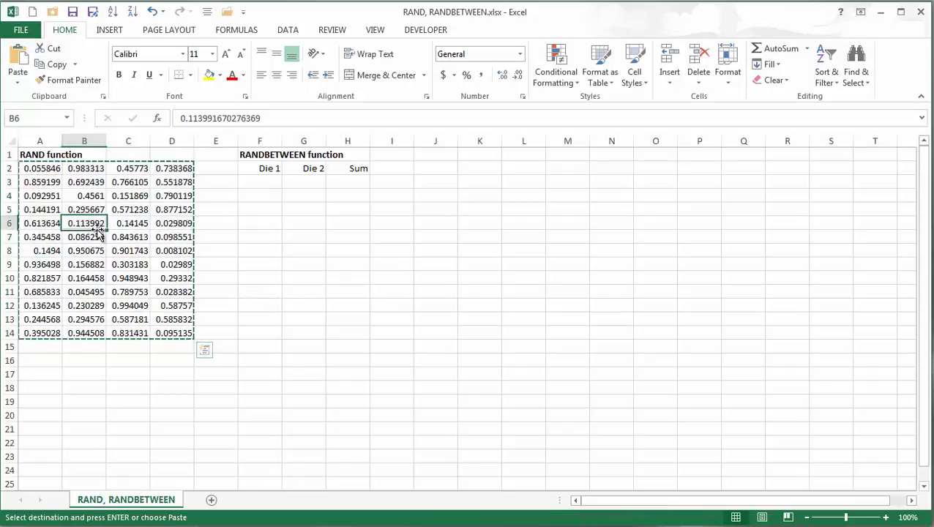
key("ctrl+Down")
key("Escape")
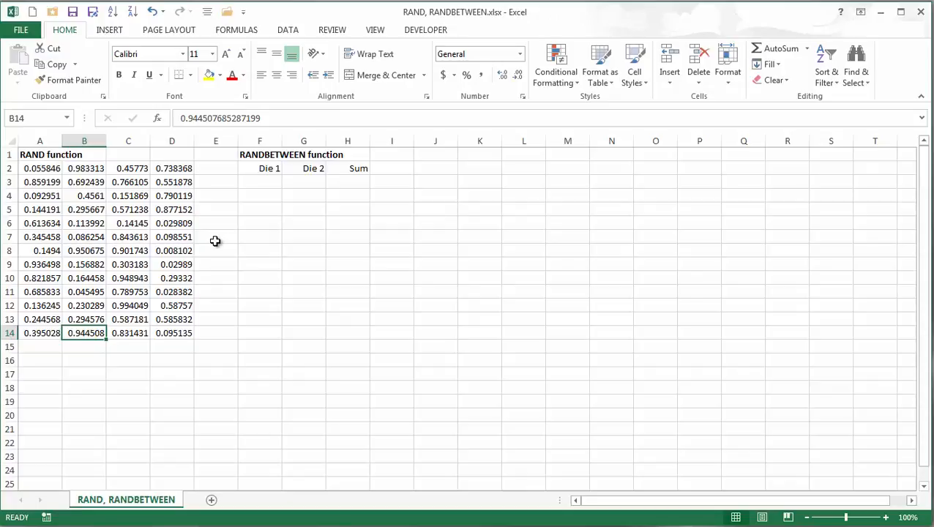
Enter =RANDBETWEEN(1,6) in cell F3 under Die 1 and fill it across to G3 under Die 2
left_click(257, 184)
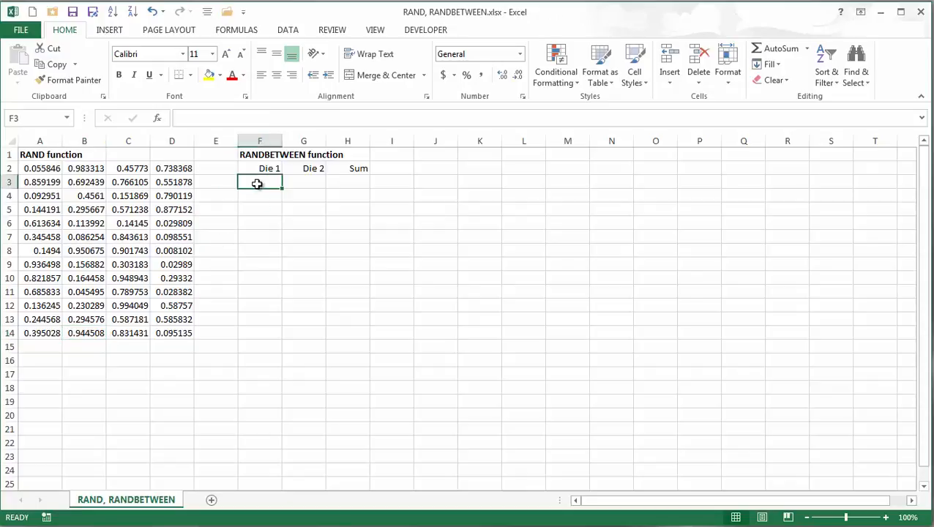
type("=rand")
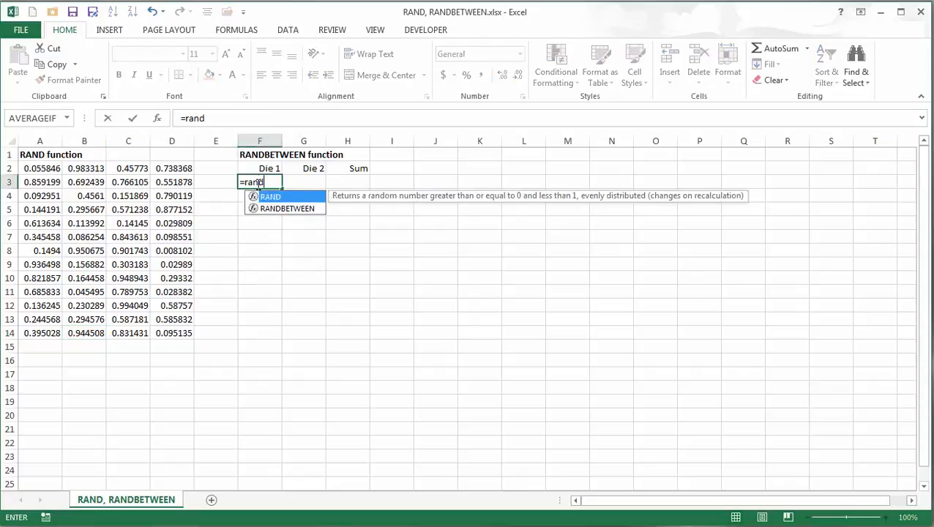
type("betw")
key("Tab")
type("1,6)")
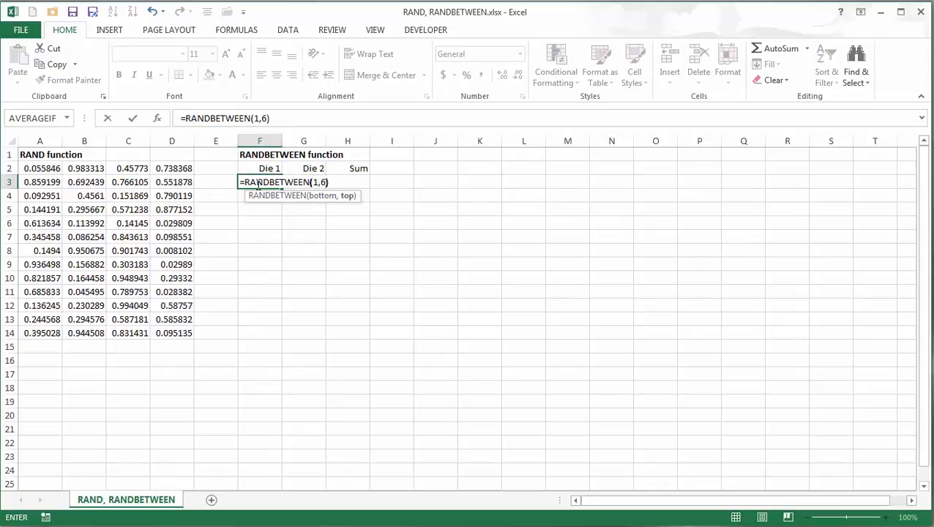
key("Return")
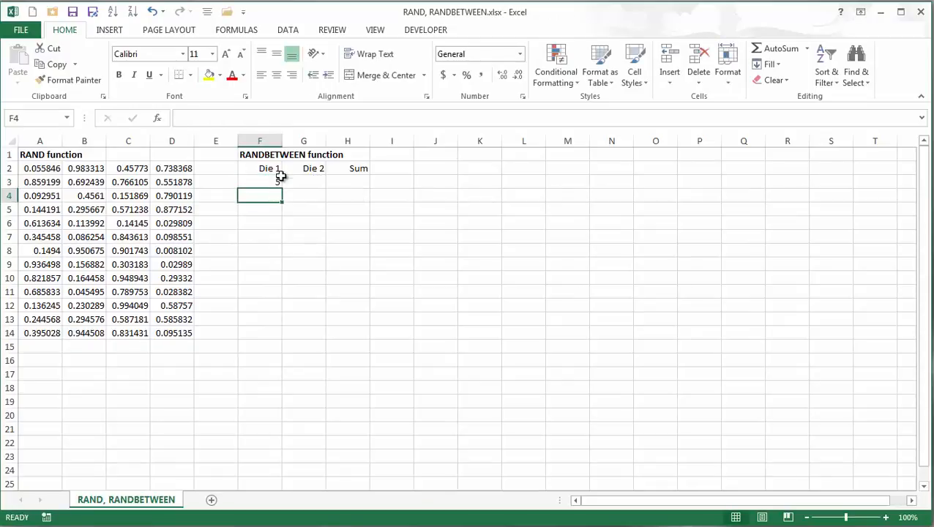
left_click(277, 185)
left_click_drag(281, 188, 322, 187)
Total the two dice in H3 with =SUM(F3:G3) and copy the formulas in F3:H3 down to row 20
left_click(358, 183)
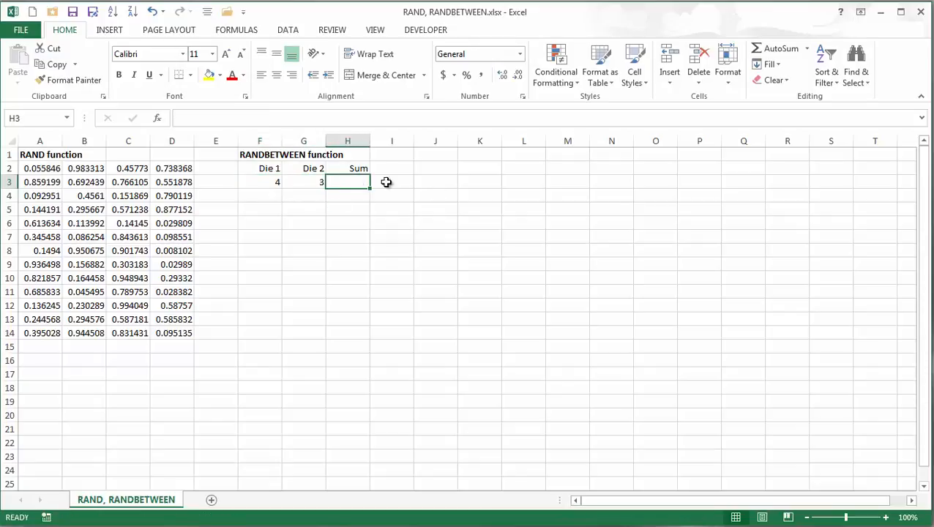
type("=sum(")
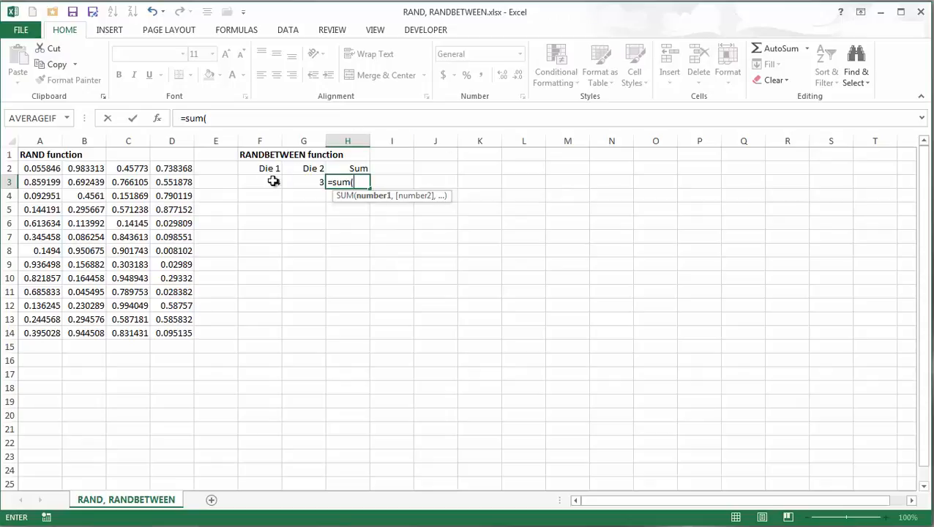
left_click_drag(273, 182, 314, 179)
type(")")
key("Return")
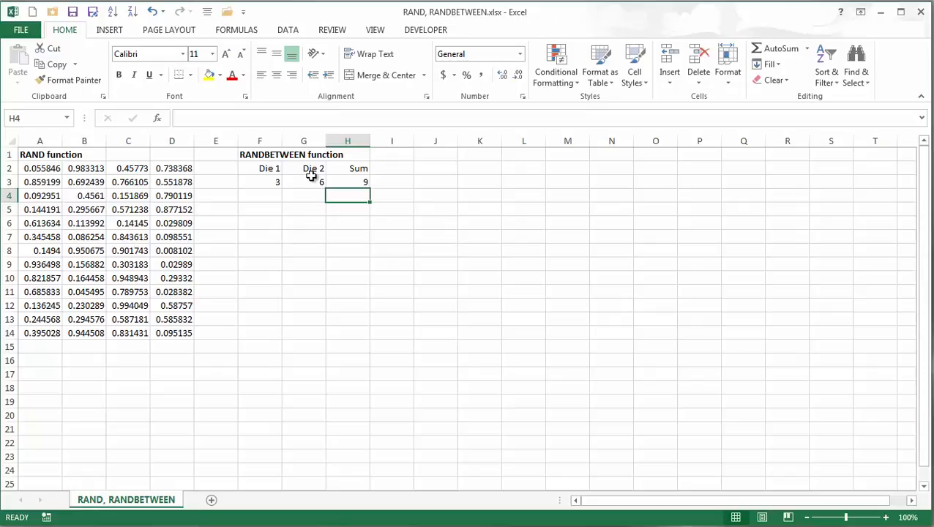
left_click_drag(271, 183, 360, 417)
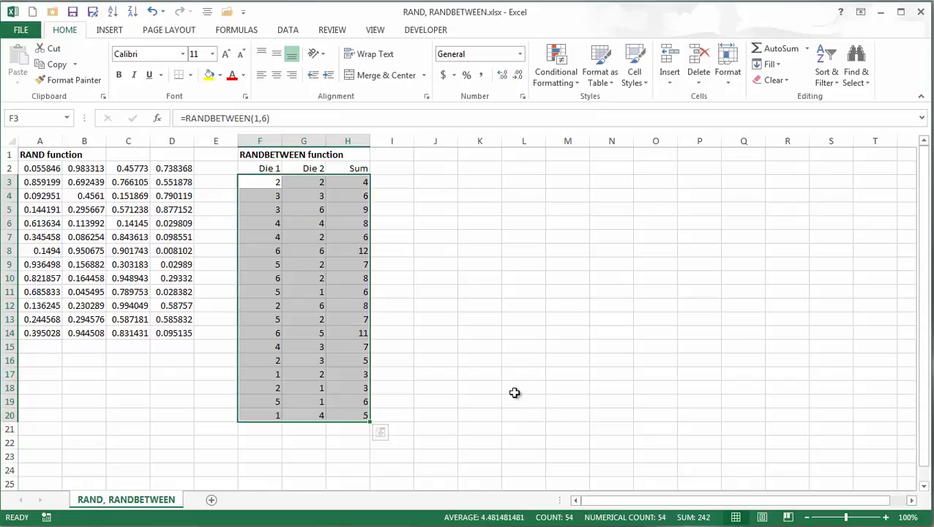
Replace the RANDBETWEEN formulas in F3:G20 with their static values, keeping the number formatting
left_click_drag(257, 183, 293, 414)
key("ctrl+c")
left_click(18, 79)
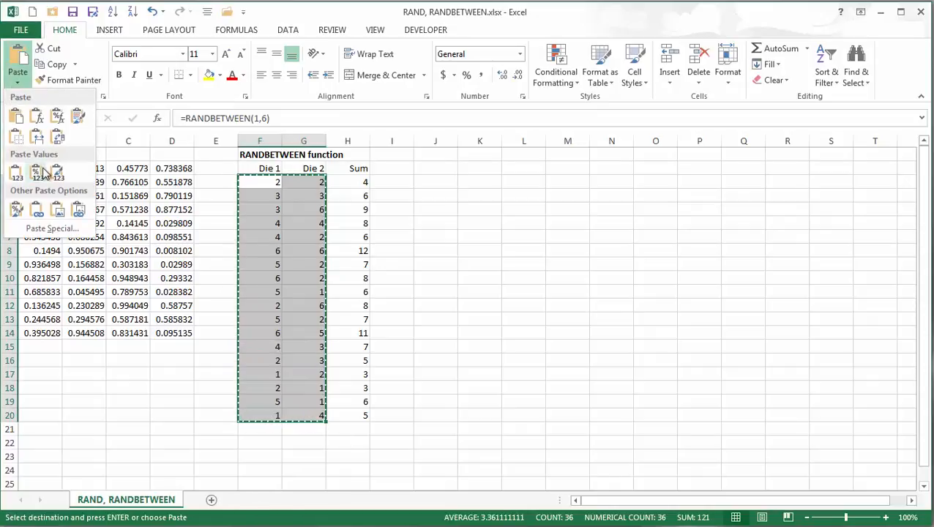
left_click(37, 173)
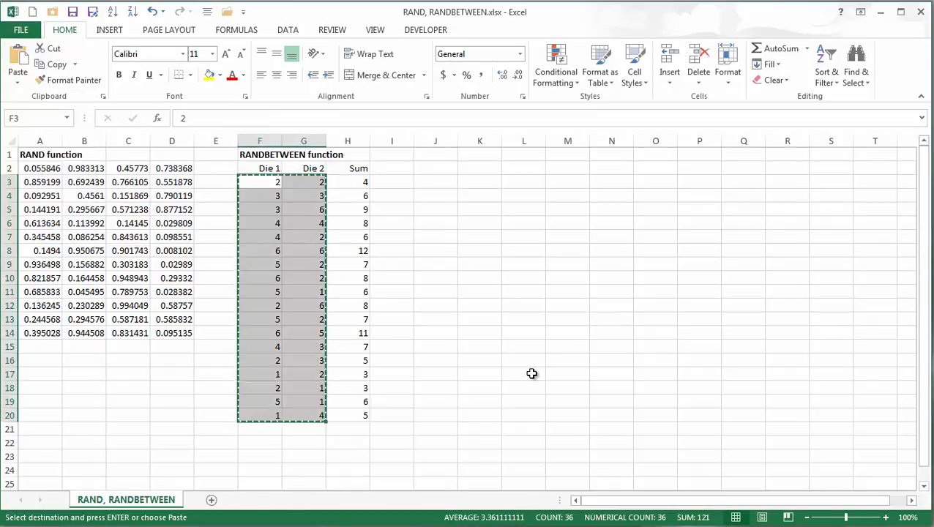